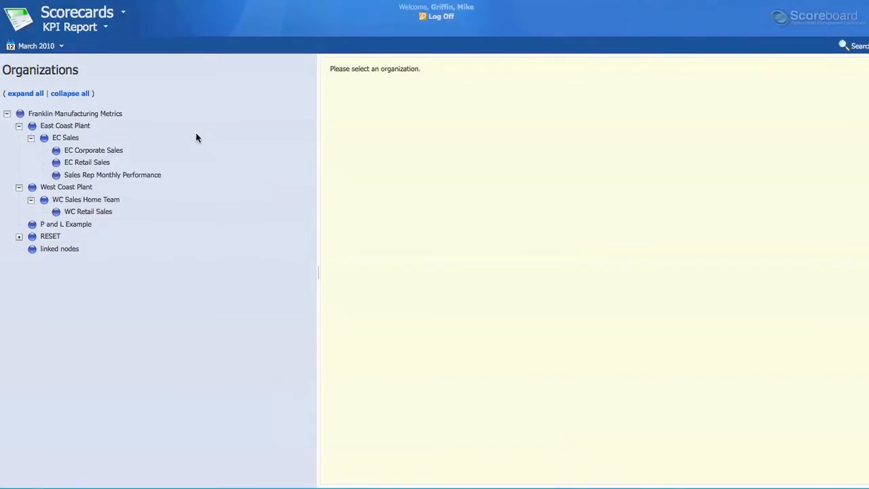
View the KPI report of the East Coast Plant Primary Team scorecard and expand its Quality perspective.
click(65, 129)
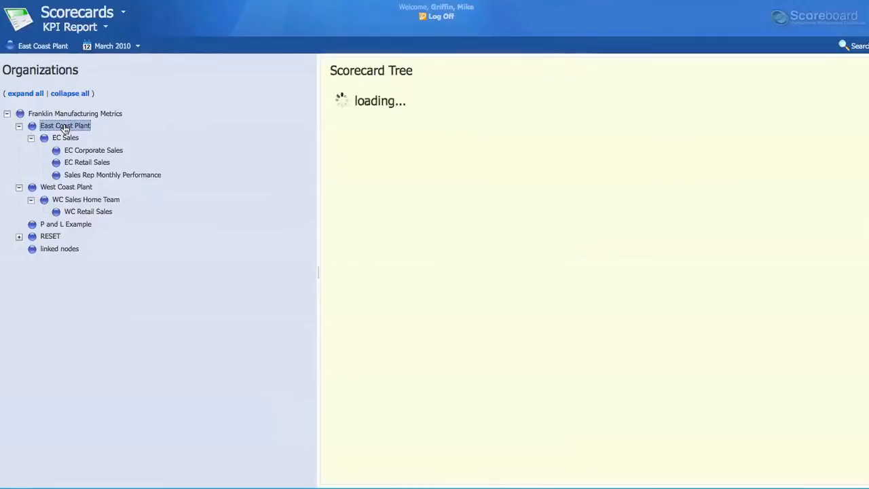
click(385, 114)
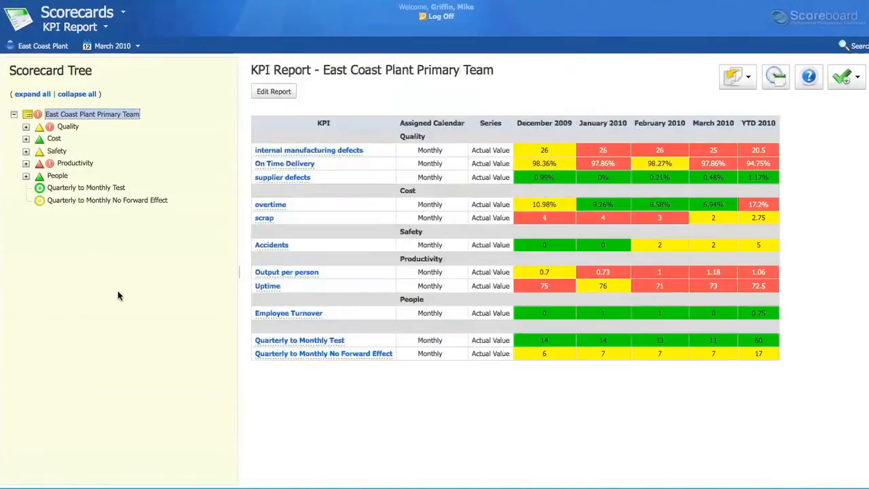
click(26, 176)
click(26, 176)
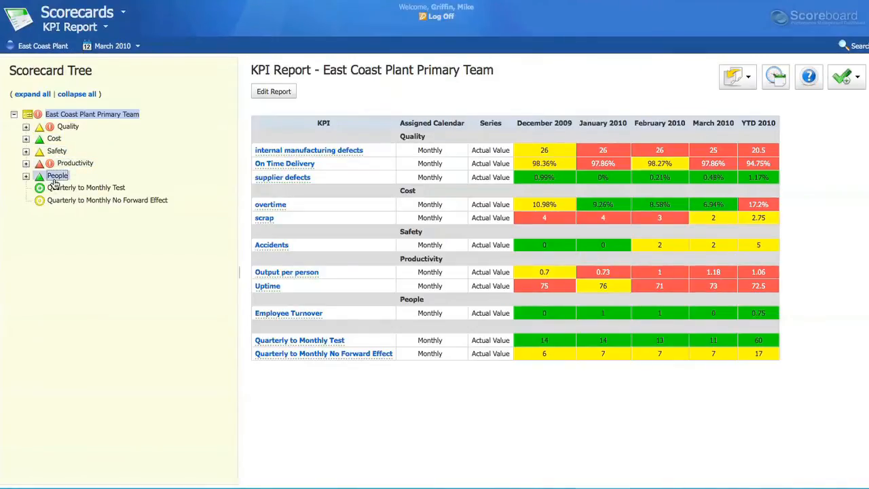
click(26, 127)
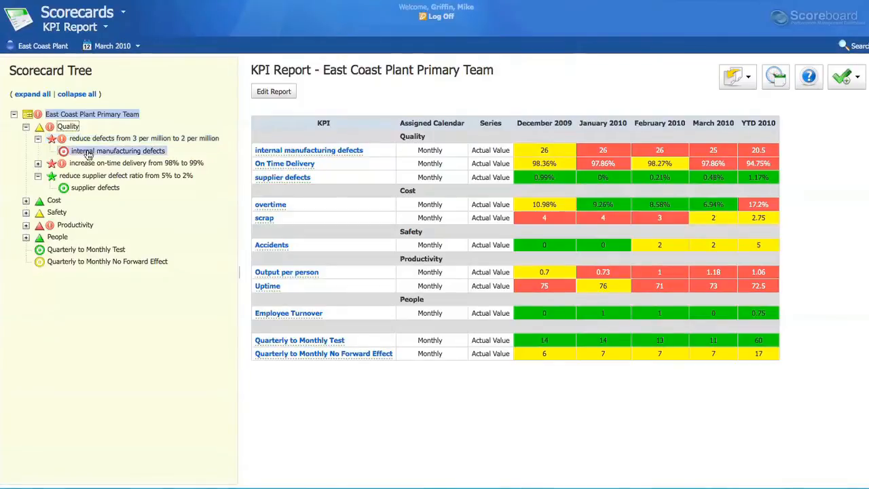
View the Technology P&L scorecard of the P and L Example organization and examine the KPIs under Income.
click(41, 45)
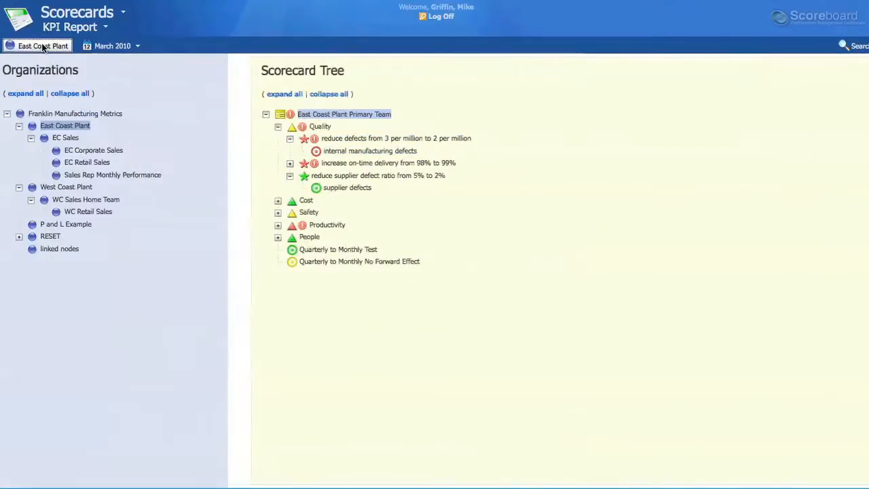
click(56, 226)
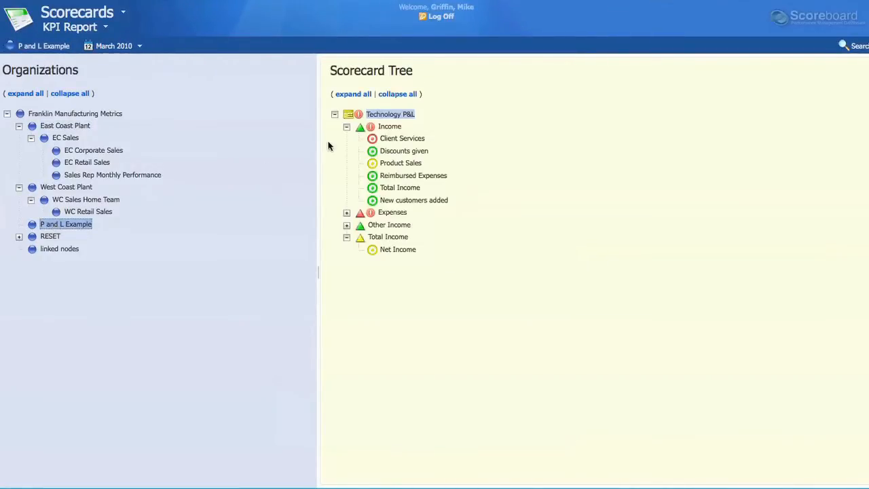
click(378, 114)
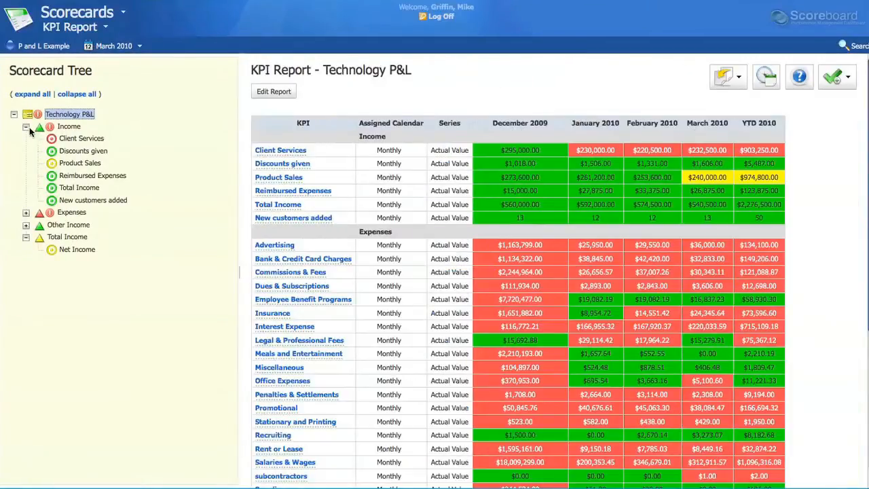
click(26, 127)
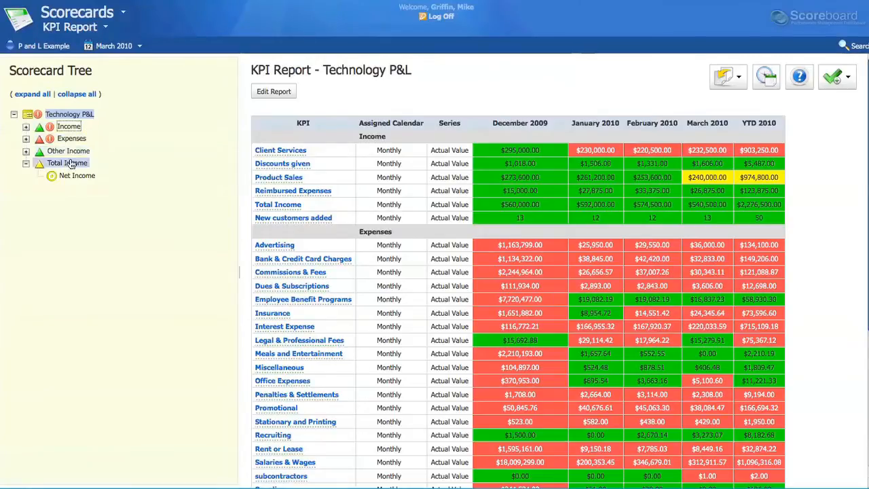
click(25, 128)
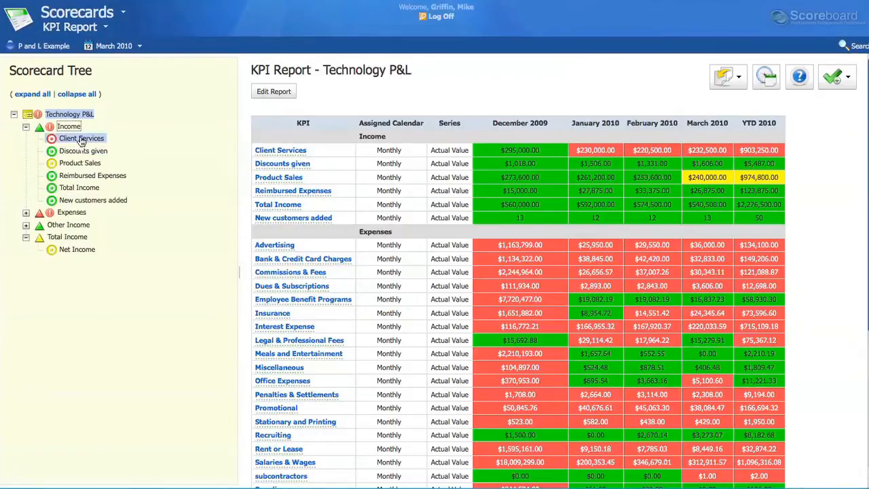
Switch to the Sales Rep Monthly Performance organization and view its Sales Rep Performance scorecard.
click(51, 49)
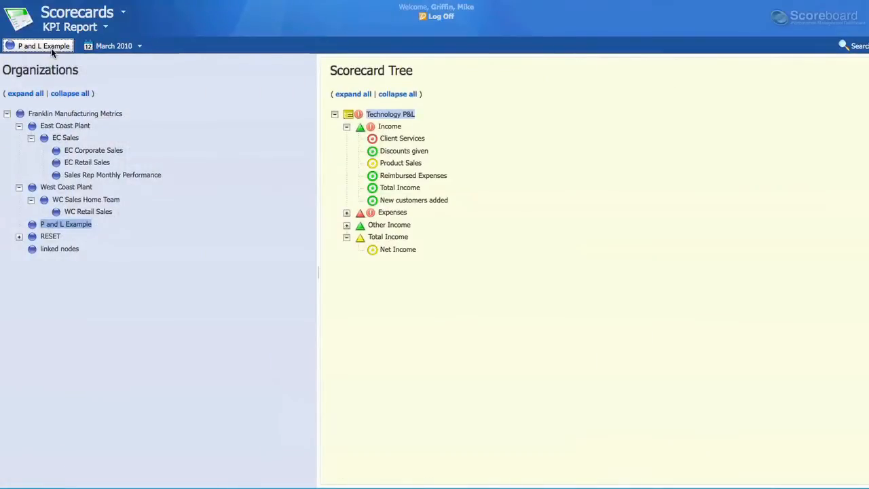
click(91, 177)
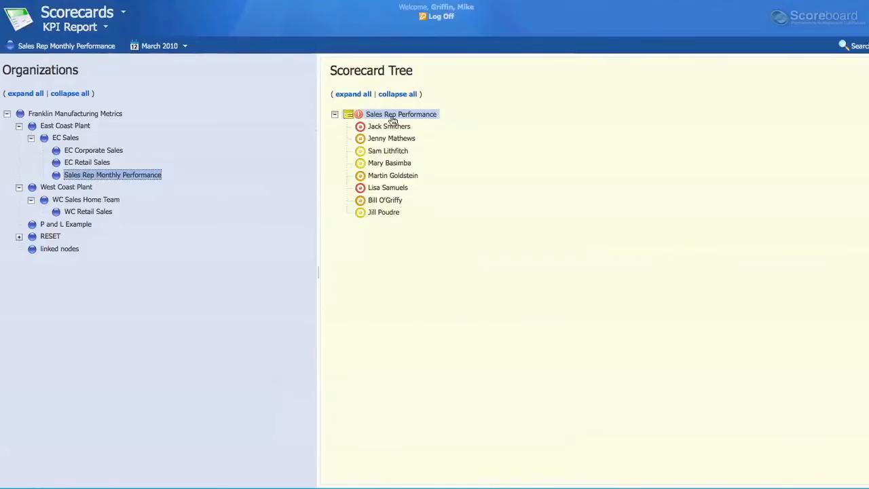
click(392, 116)
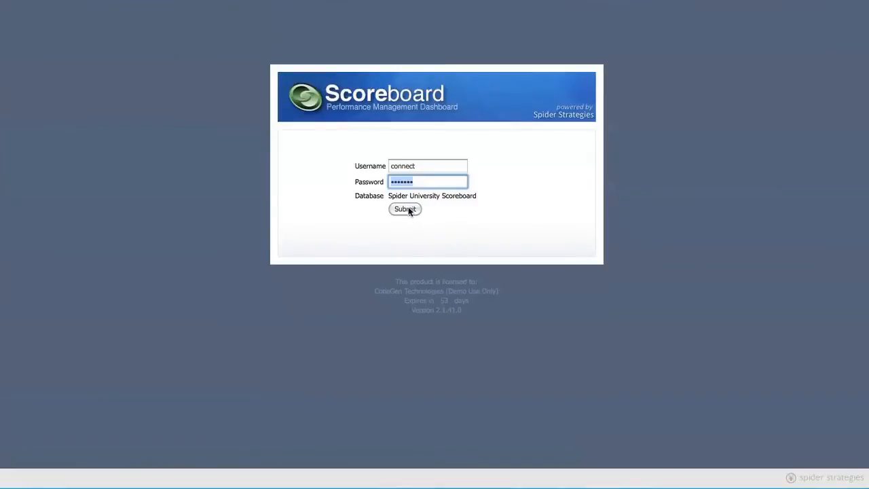
Log in to the Spider University Scoreboard database with the prefilled credentials and go to the Scorecards section.
click(407, 210)
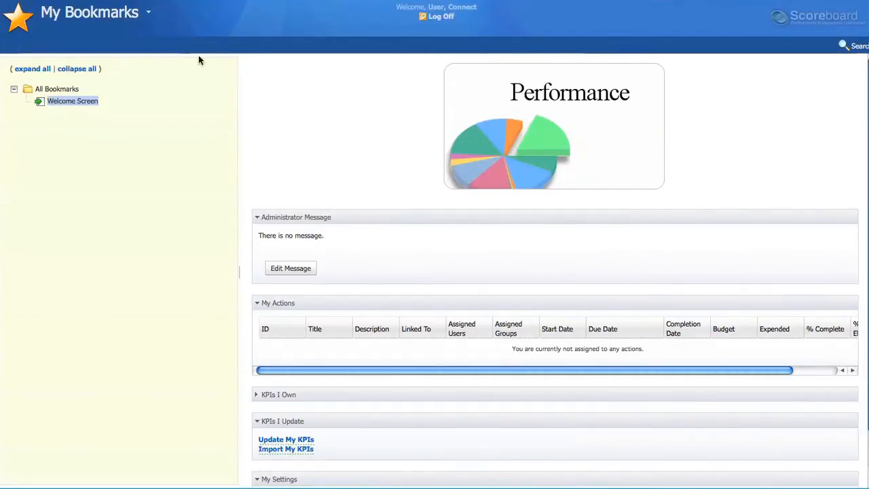
click(145, 18)
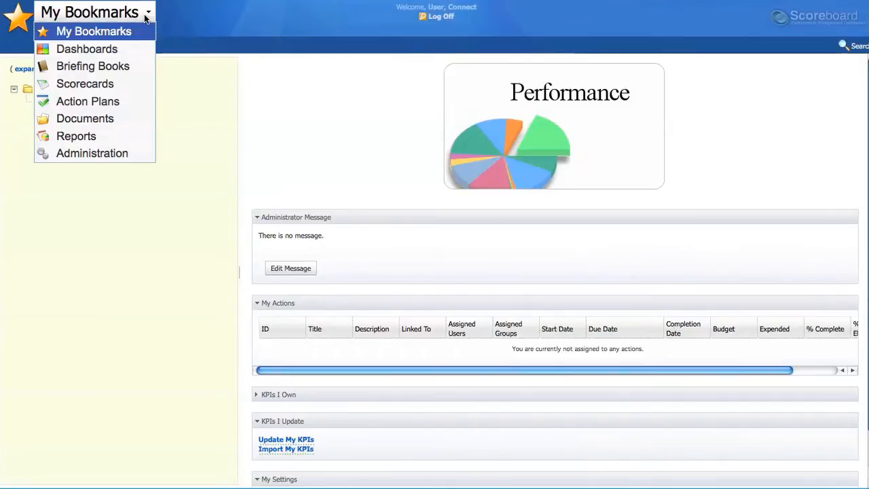
click(95, 85)
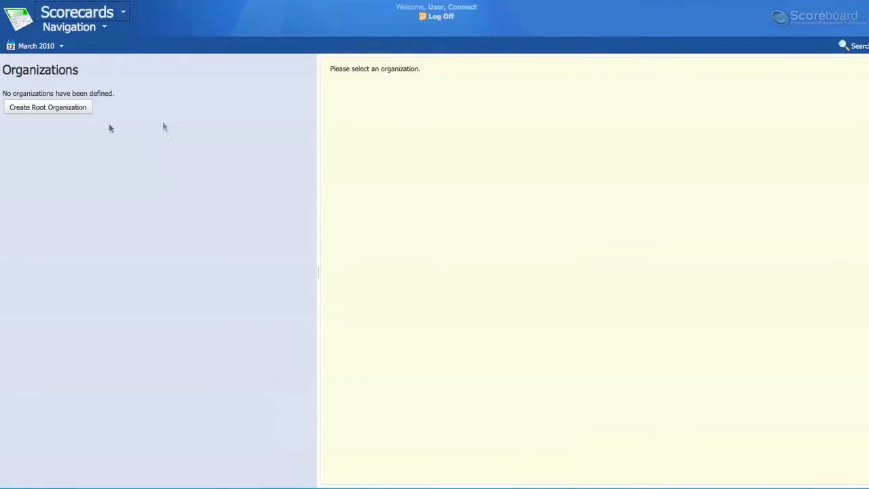
Create a root organization named Executive Team.
click(66, 110)
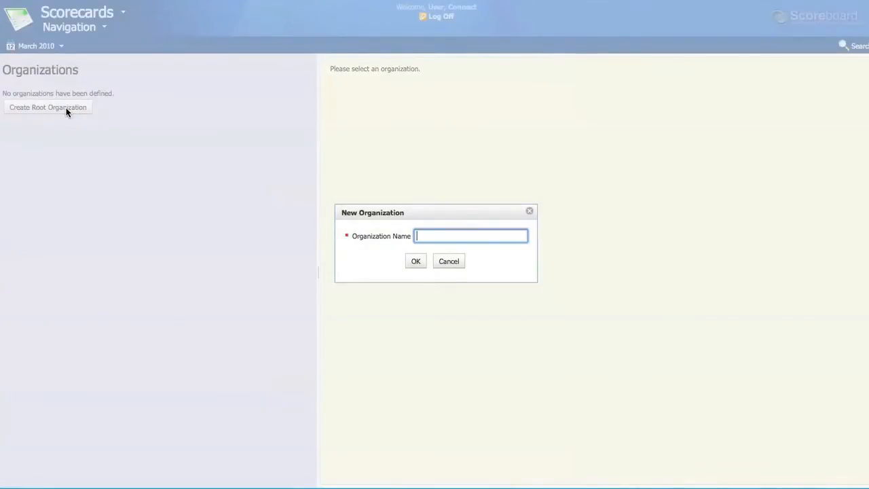
text(Executive Team)
click(416, 263)
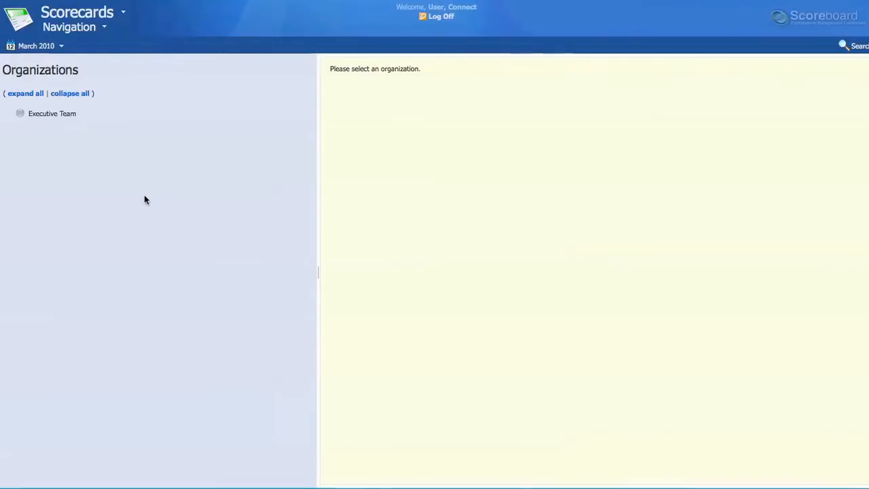
Add a Manufacturing organization under Executive Team and expand the parent to show it.
right_click(46, 115)
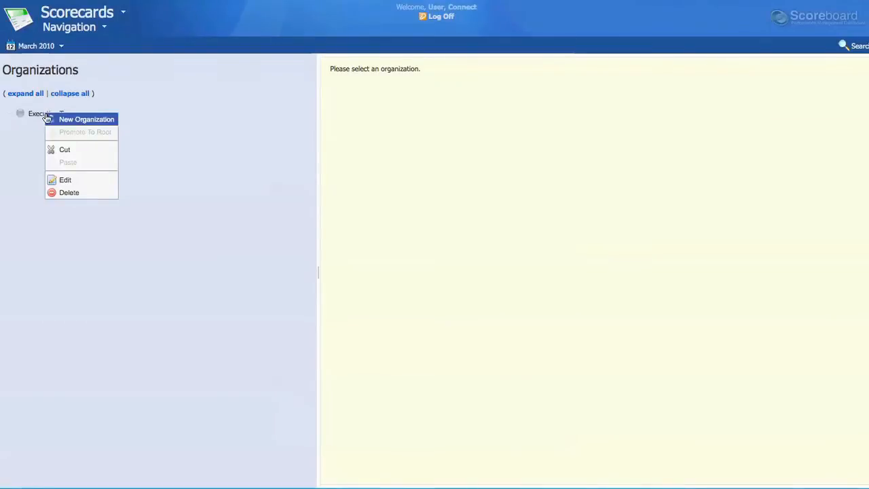
click(85, 121)
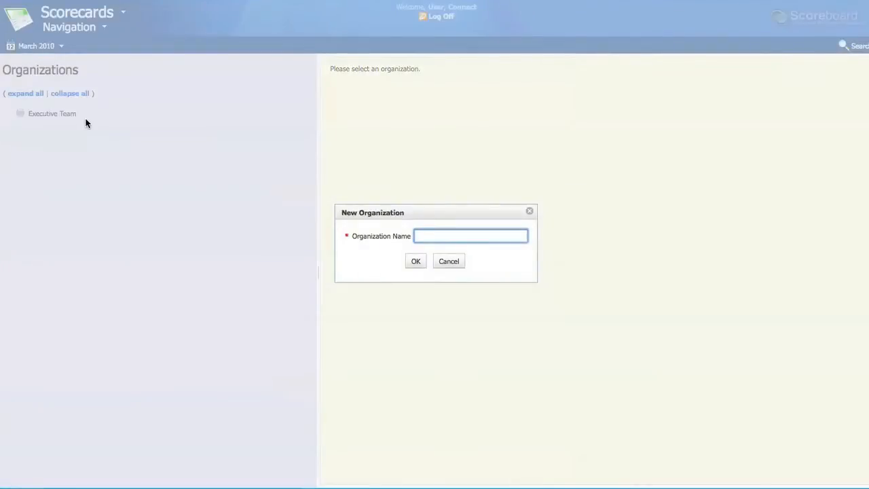
text(Manufacturing)
click(415, 261)
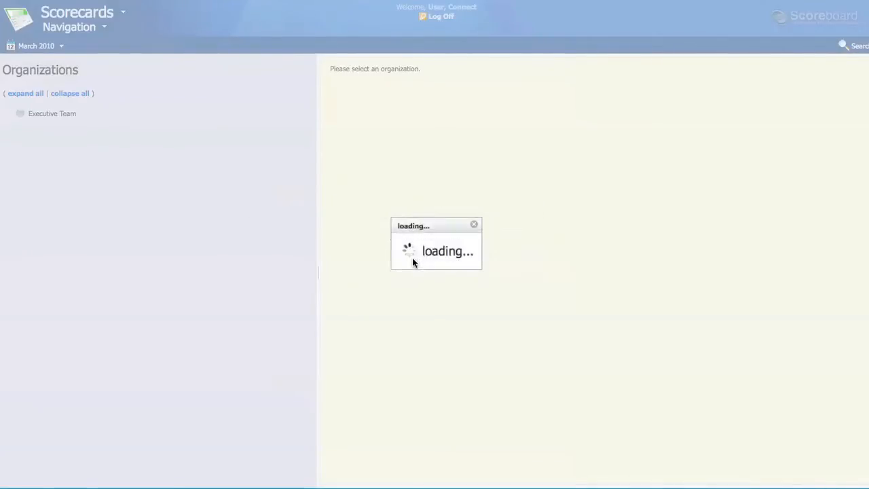
click(8, 114)
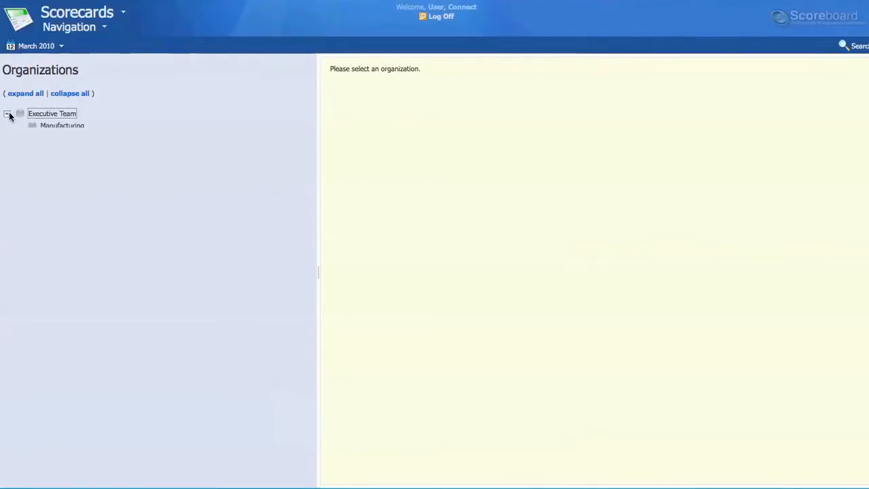
Add a second organization named Sales under Executive Team.
right_click(49, 114)
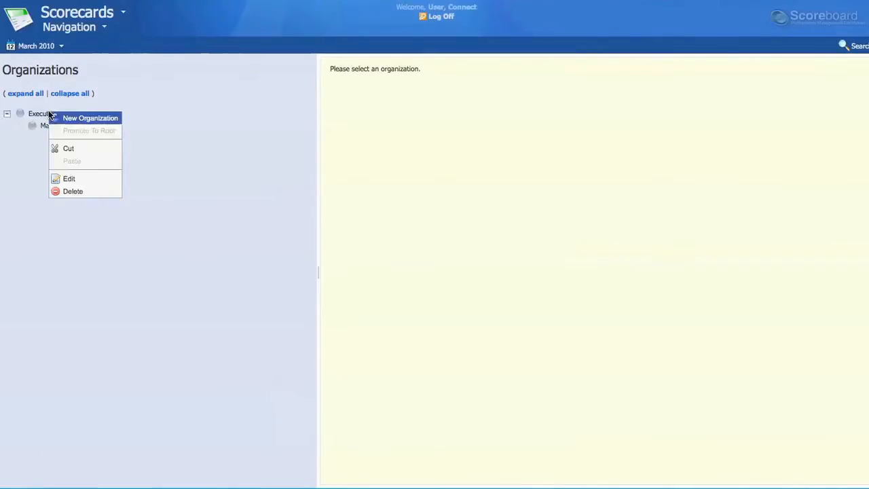
click(87, 117)
text(Sale)
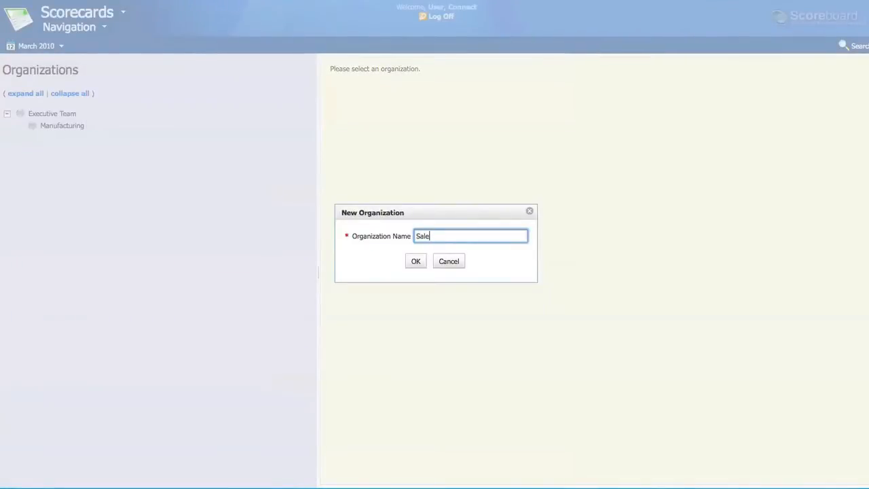
click(412, 258)
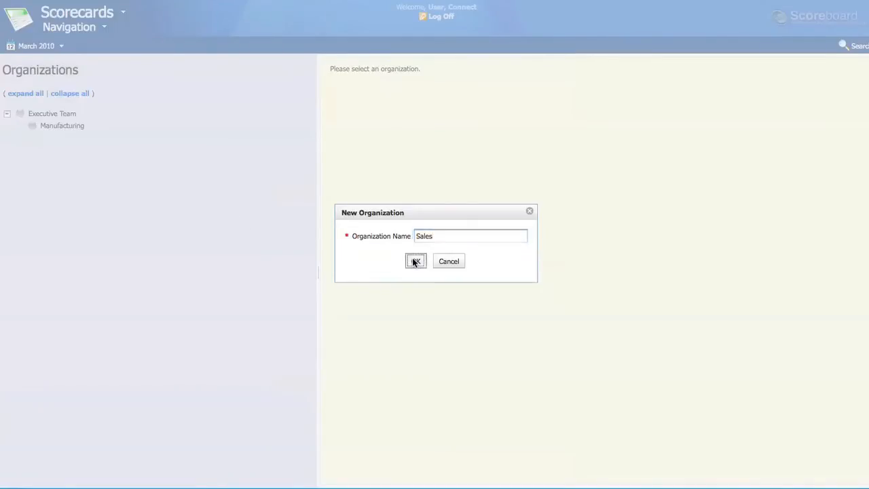
Add a third organization named Marketing under Executive Team.
right_click(53, 120)
click(77, 123)
text(Marketing)
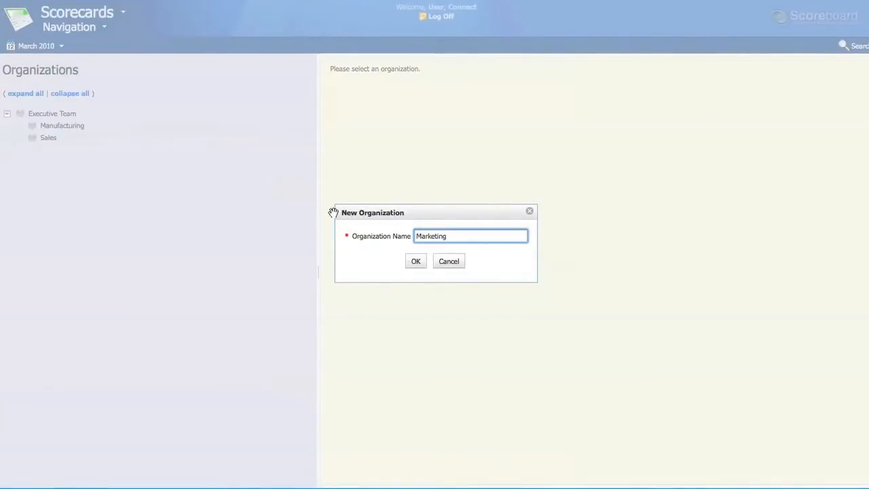
click(414, 260)
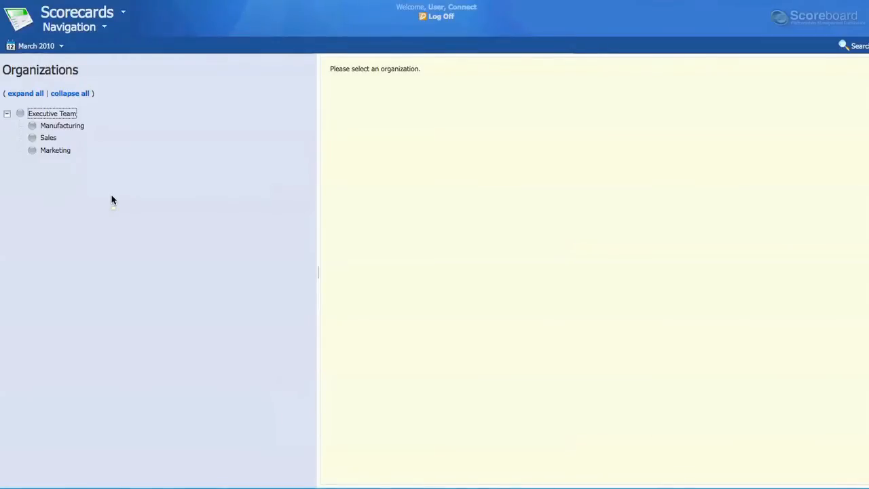
Add a 1st Shift organization under Manufacturing and expand Manufacturing to show it.
right_click(66, 129)
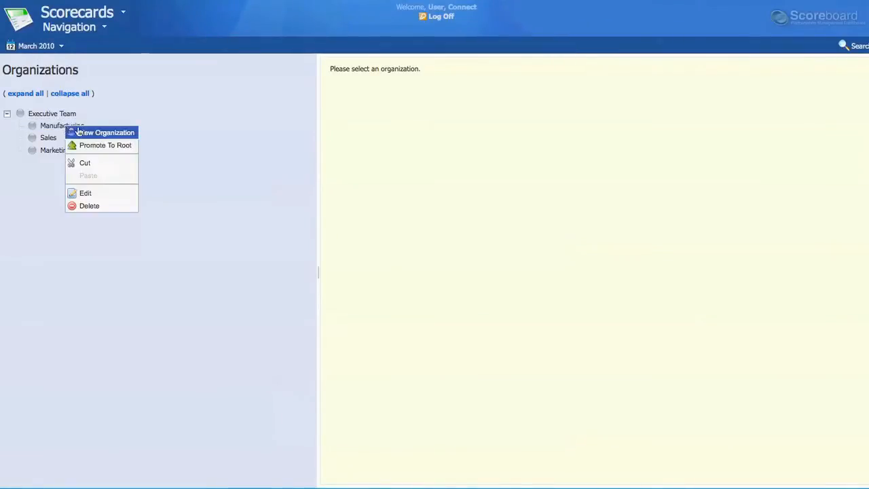
click(113, 132)
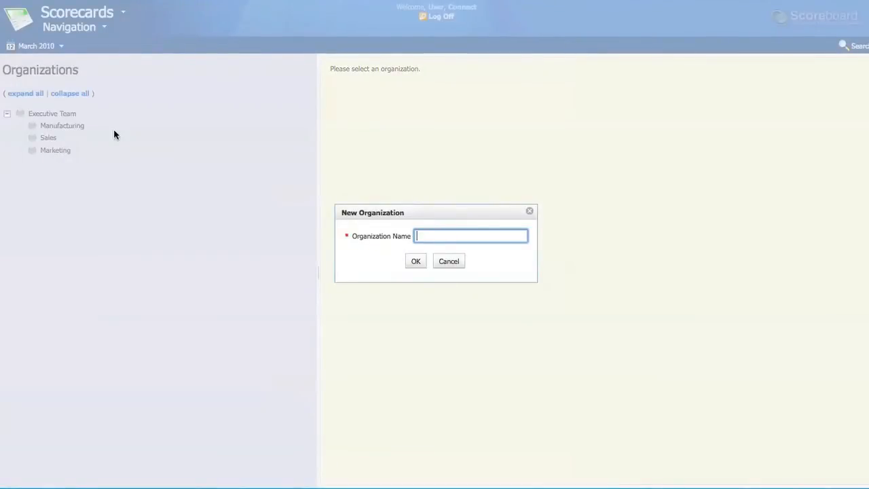
text(1st Shift)
click(415, 262)
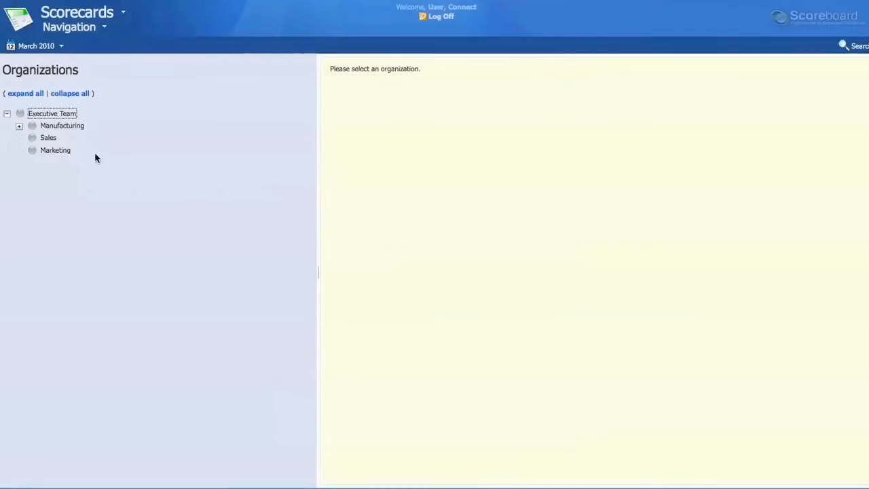
click(19, 126)
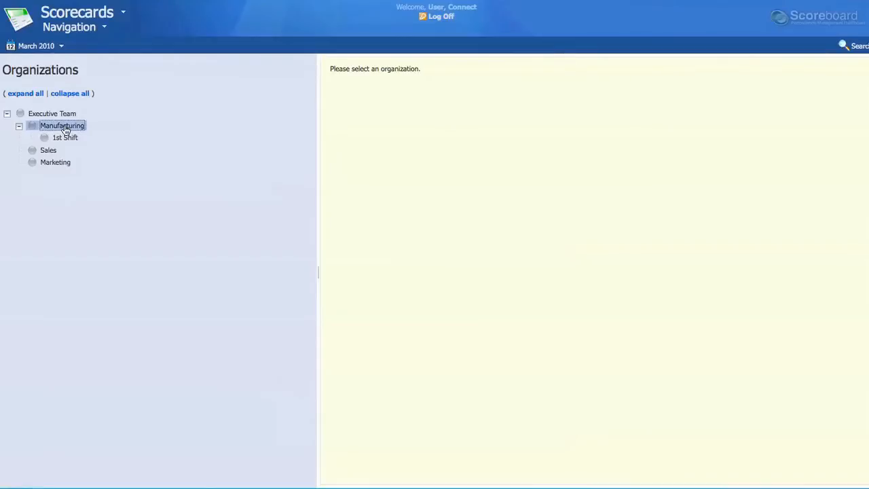
Add another organization named 2nd Shift under Manufacturing.
right_click(64, 127)
click(99, 136)
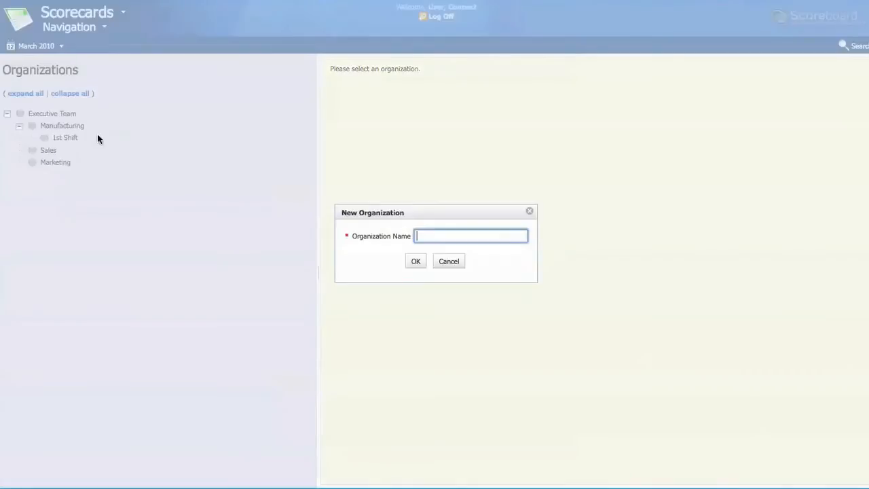
text(2b)
text(nd Sh)
text(ift)
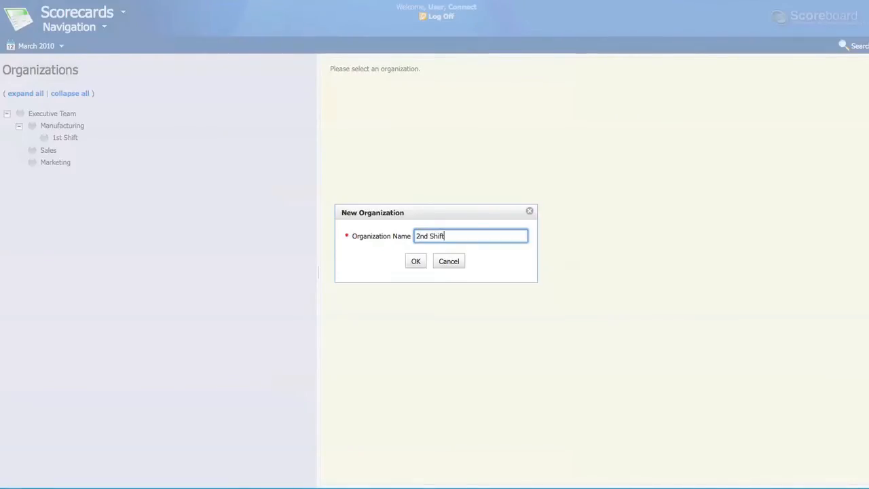
click(416, 261)
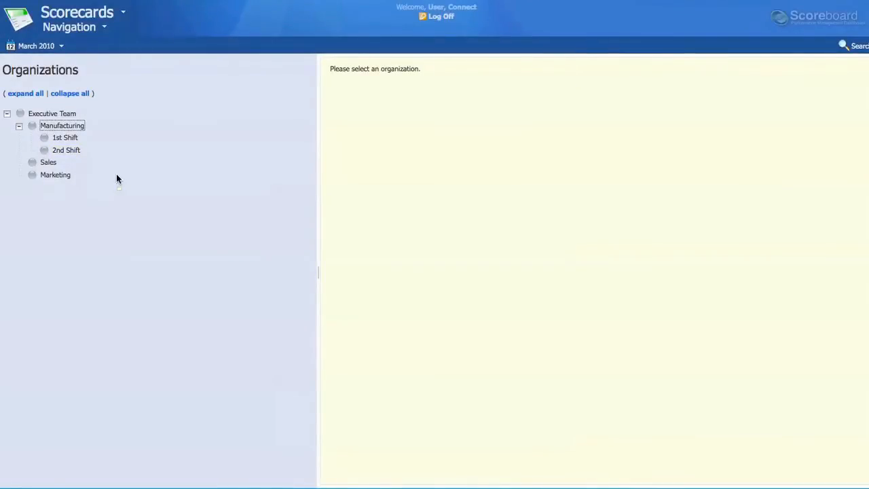
Create a scorecard named Financial Performance for the Executive Team organization.
click(61, 115)
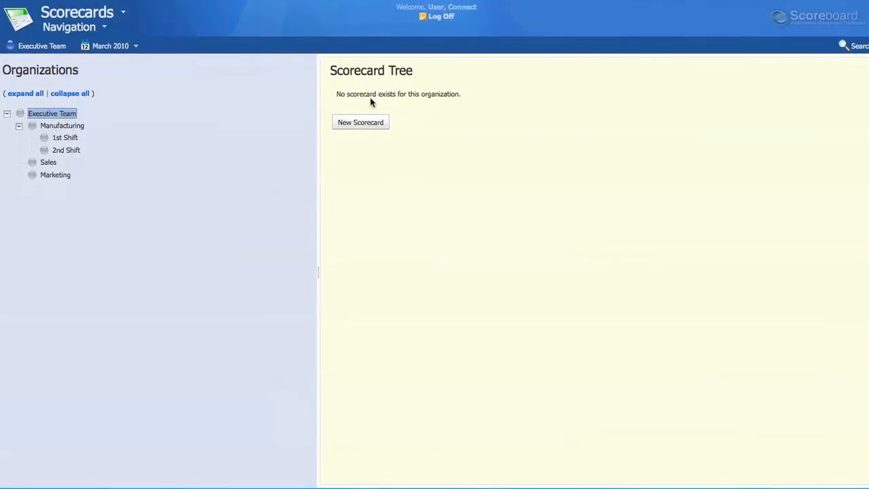
click(360, 123)
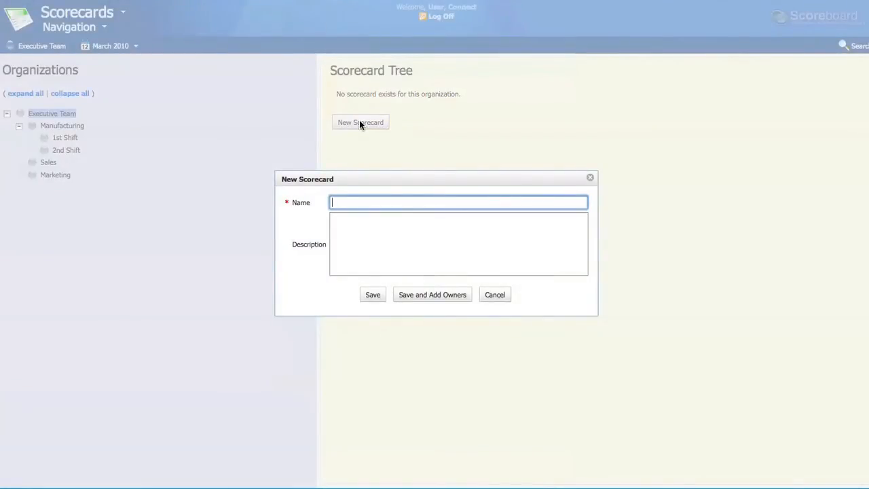
text(Financial P)
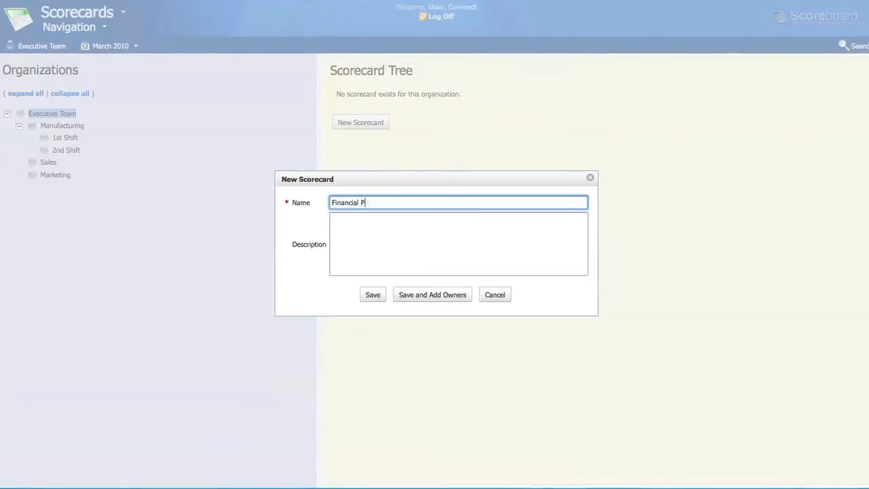
text(erformance)
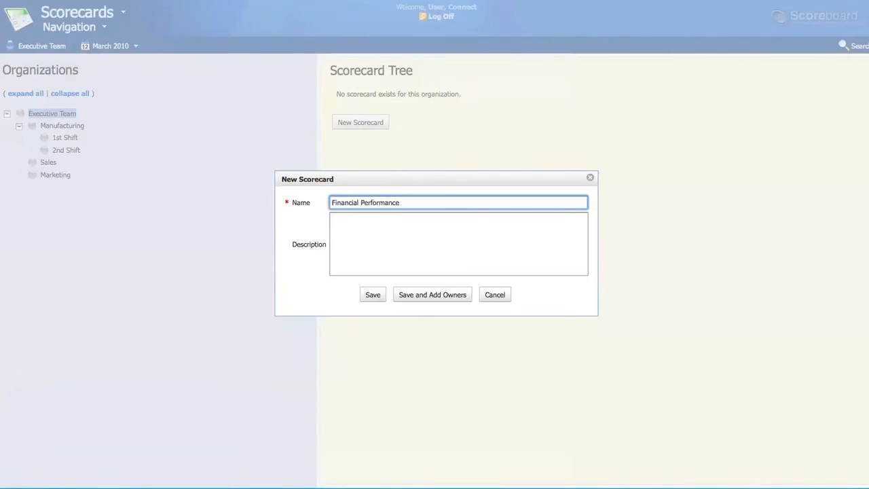
click(370, 296)
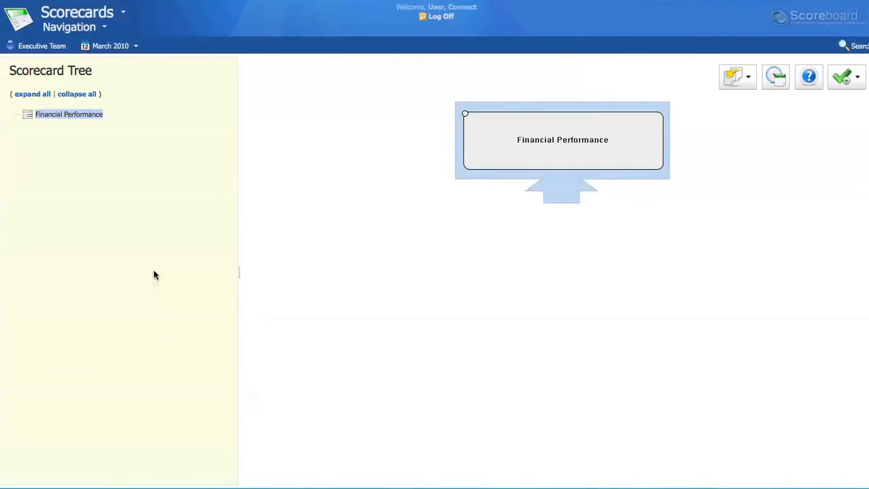
Add a key performance area named Income or Revenue under the Financial Performance scorecard.
click(72, 117)
right_click(71, 117)
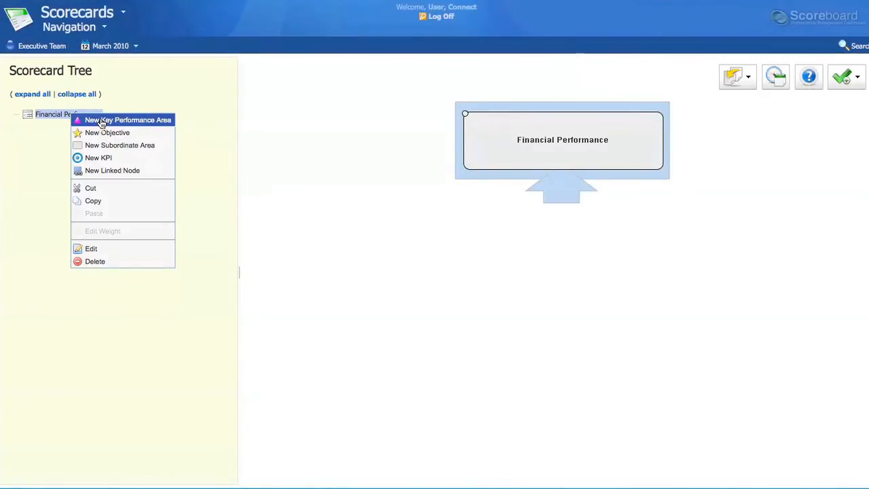
click(102, 121)
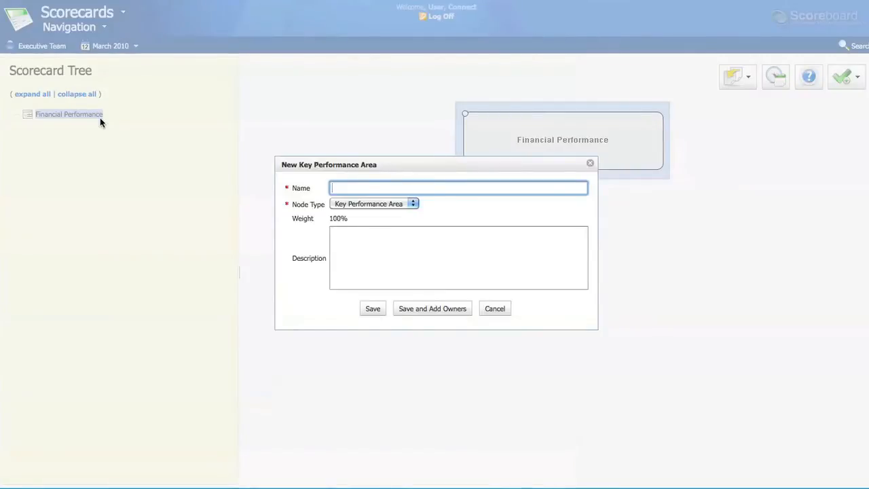
text(Income)
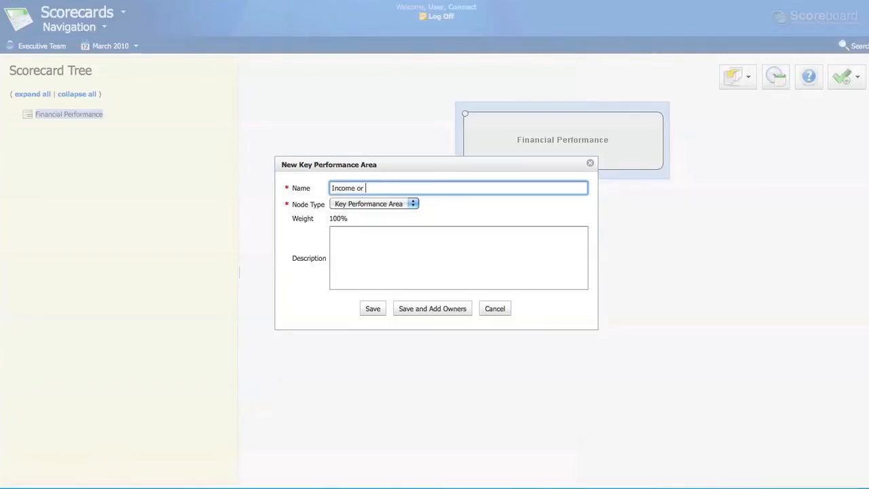
text( or Revenue)
click(372, 309)
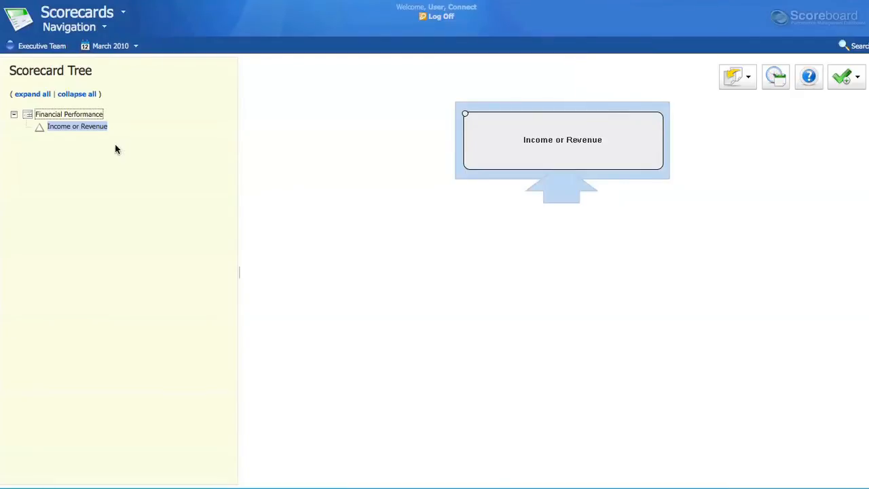
Start a new KPI under Income or Revenue named Monthly Sales (Income), with a Monthly calendar and an empty description.
right_click(74, 127)
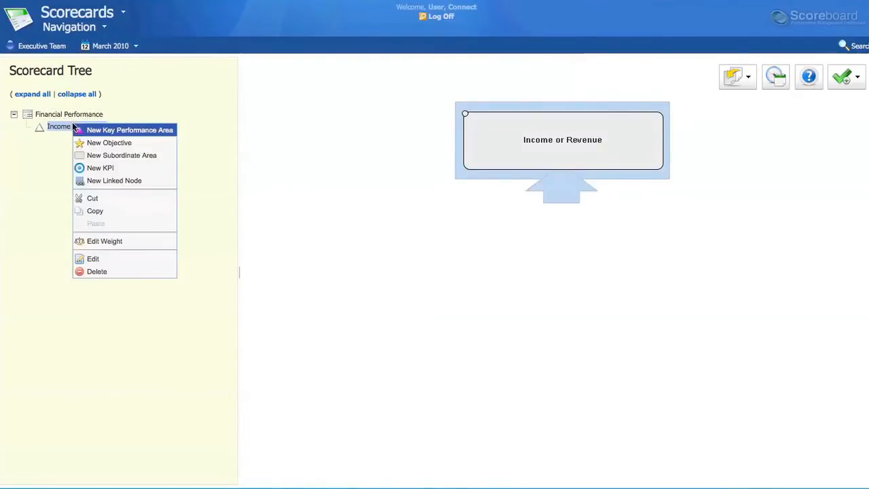
click(100, 168)
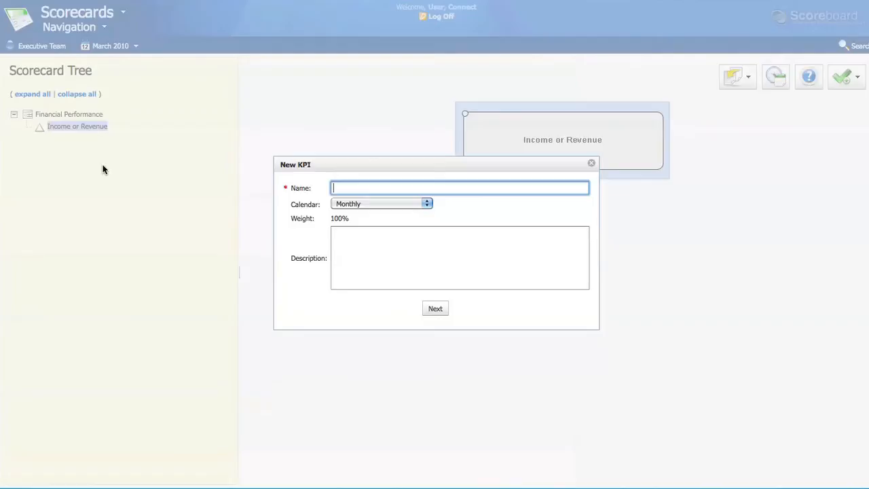
text(Monthly Sales (Income)
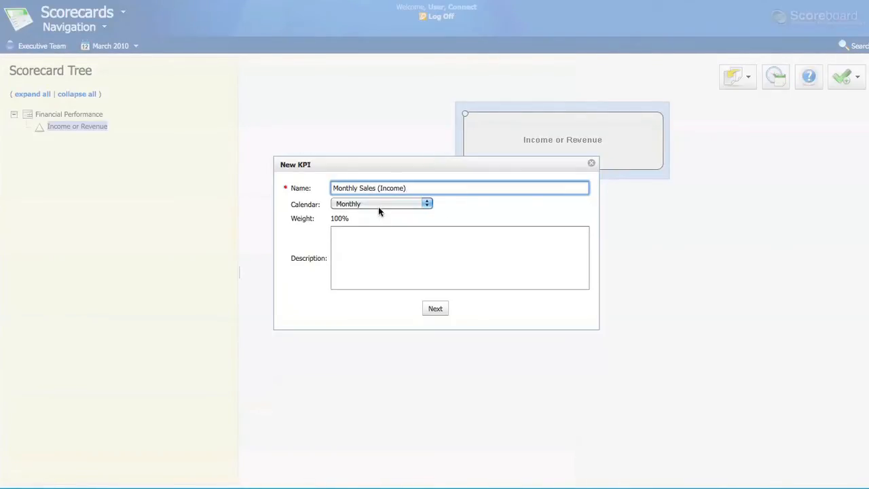
click(426, 205)
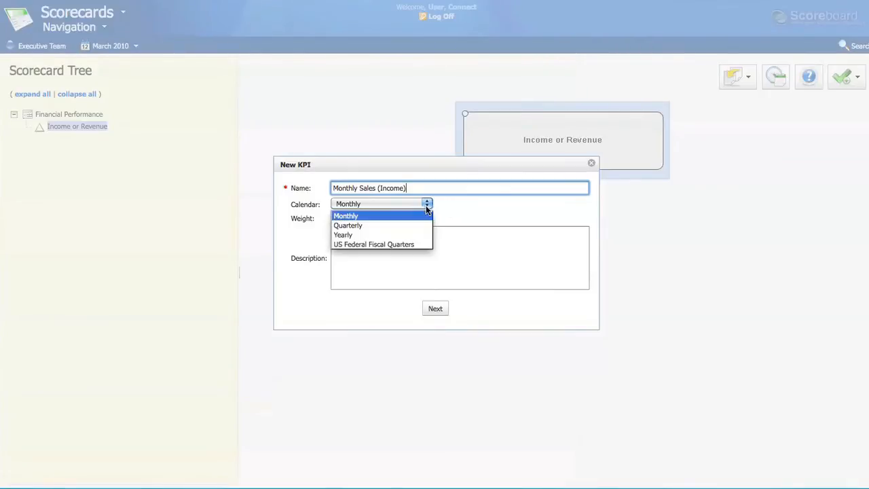
click(356, 217)
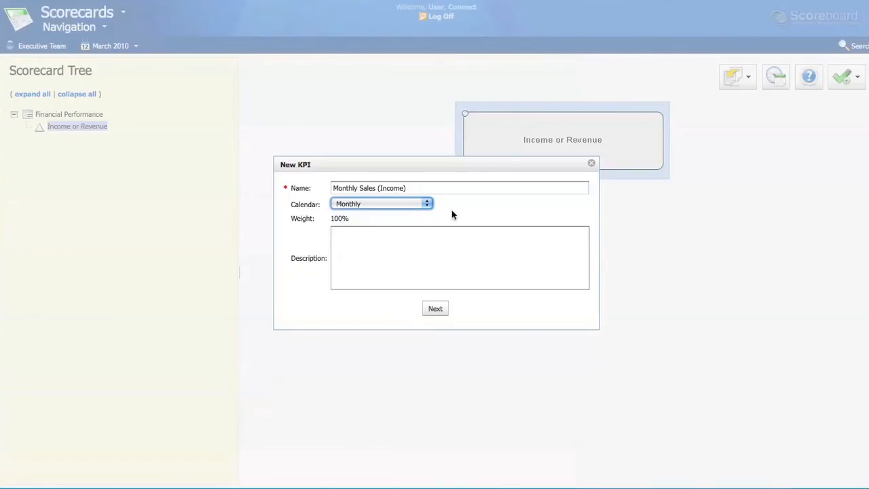
click(428, 208)
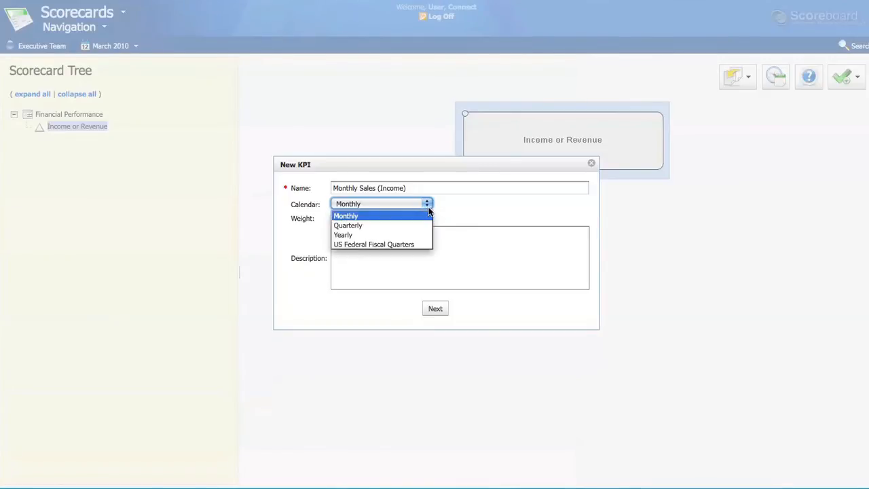
click(463, 221)
click(383, 253)
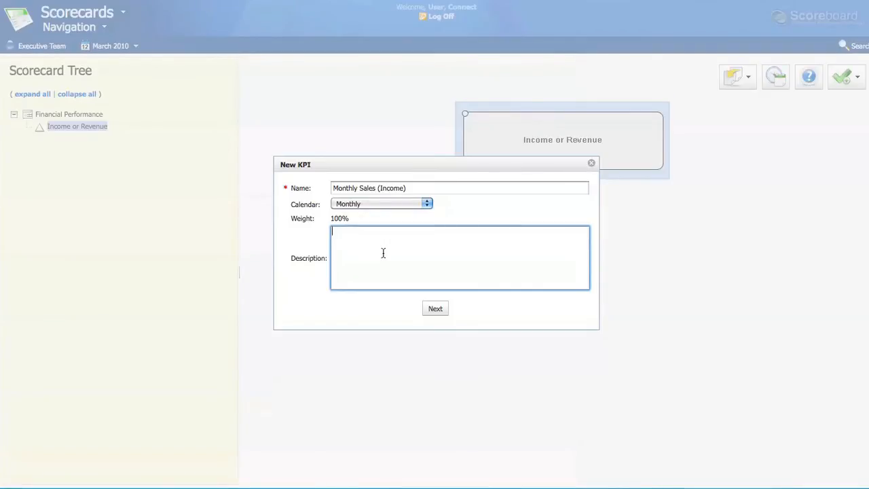
click(436, 309)
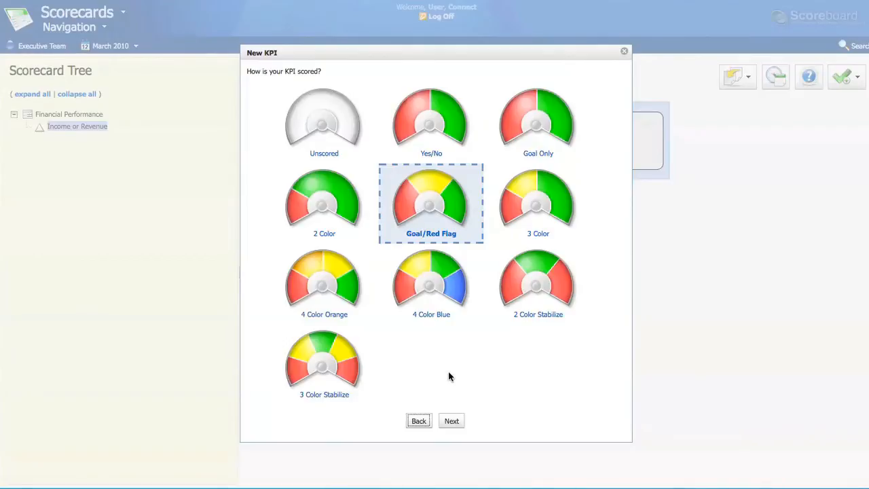
Accept Goal/Red Flag scoring for the KPI, with Standard data type, Last Value (already aggregated) aggregation and blank decimal precision.
click(452, 421)
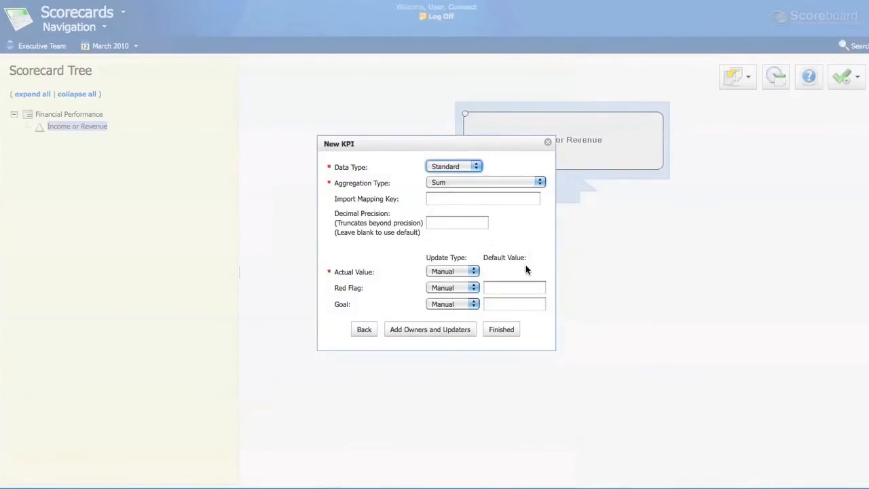
click(478, 167)
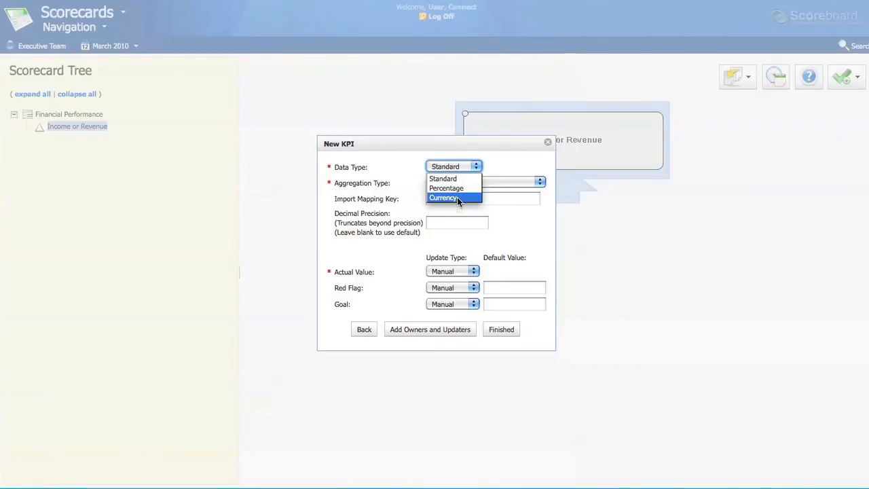
click(444, 178)
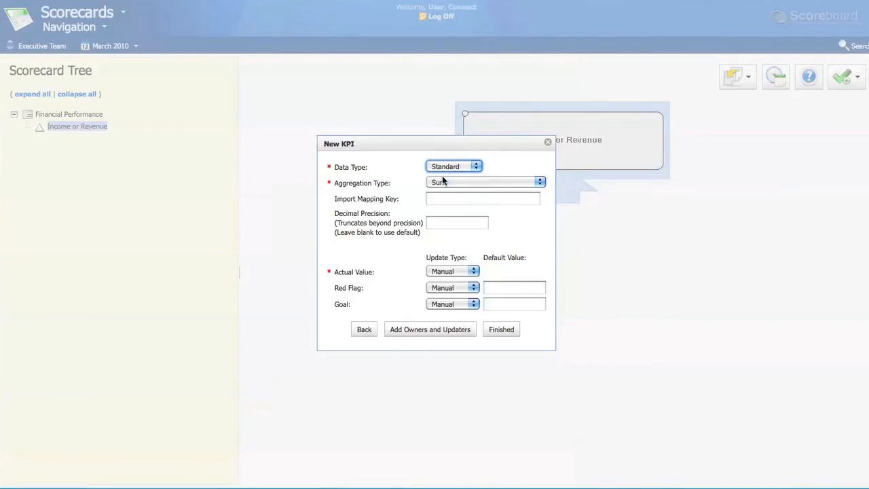
click(540, 182)
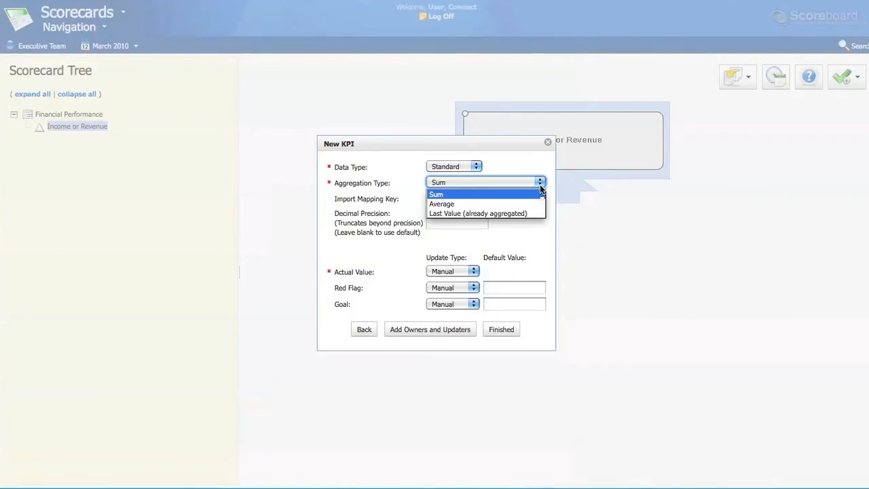
click(467, 213)
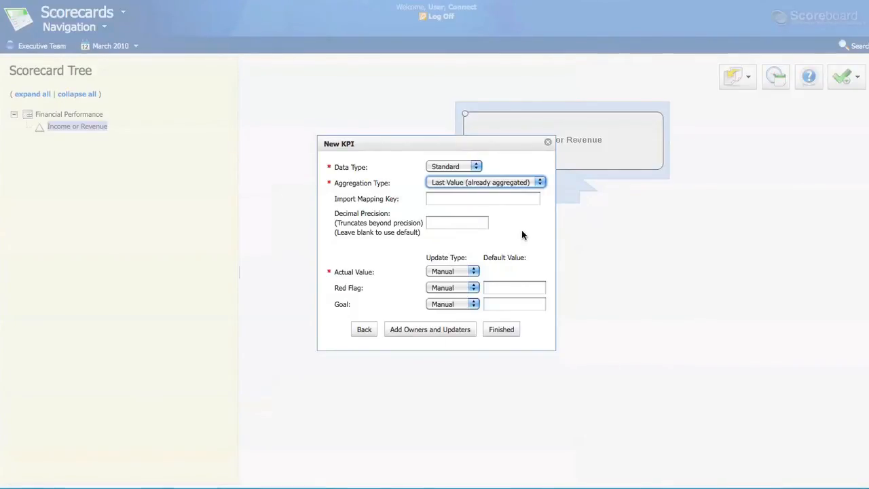
click(435, 225)
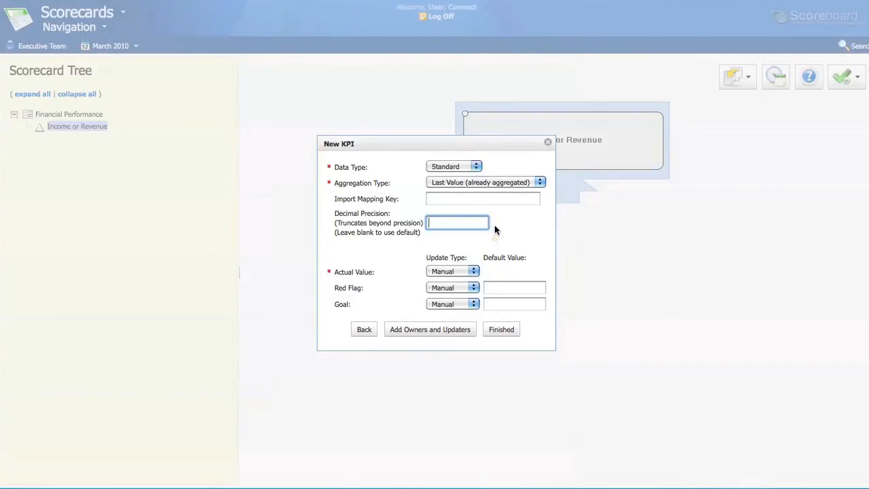
Keep the actual value manual, set the default Red Flag to 5 and Goal to 10, and finish the KPI.
click(474, 272)
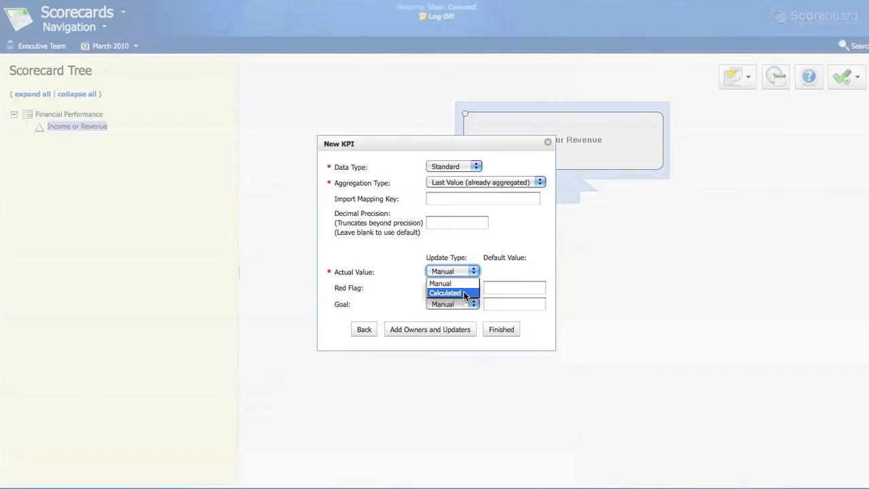
click(522, 271)
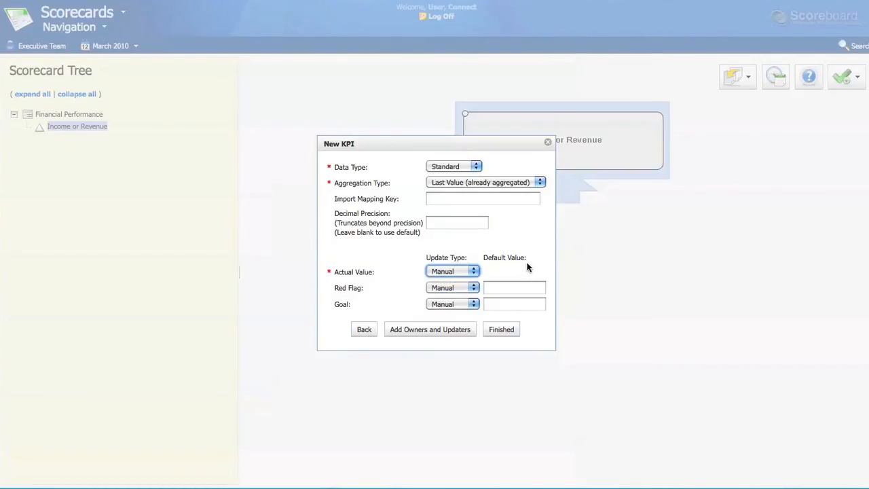
key(Tab)
key(Tab)
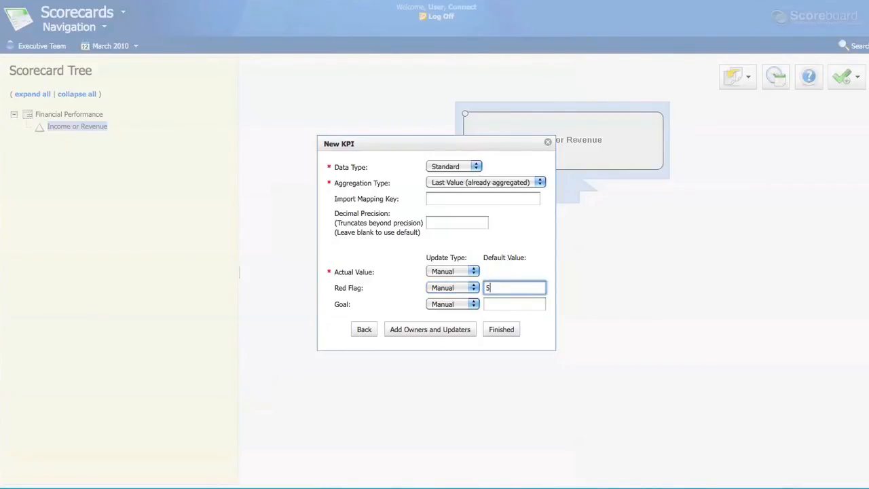
click(514, 304)
text(10)
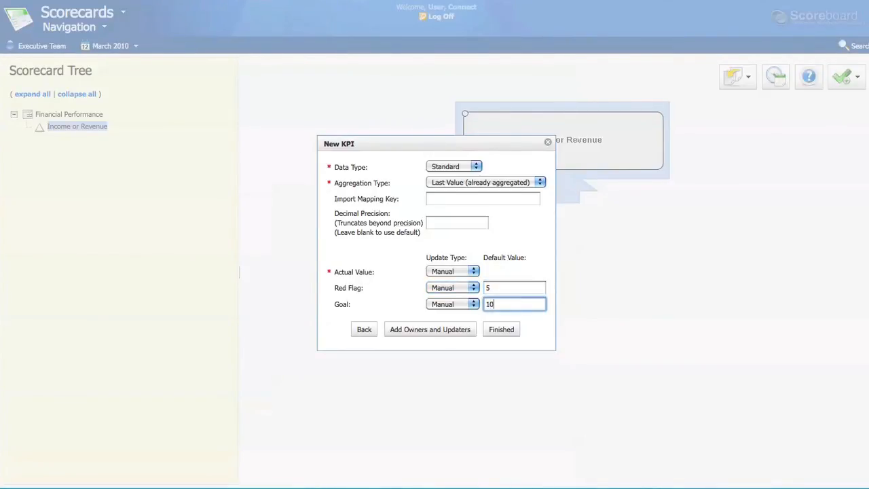
click(502, 329)
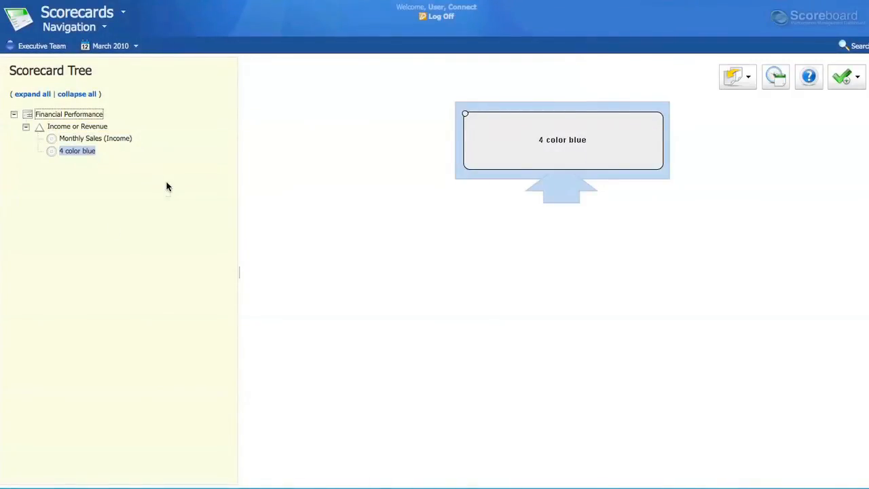
Copy the Executive Team's Financial Performance scorecard into the Manufacturing organization, expand its Income or Revenue area, and return to the organizations.
right_click(83, 118)
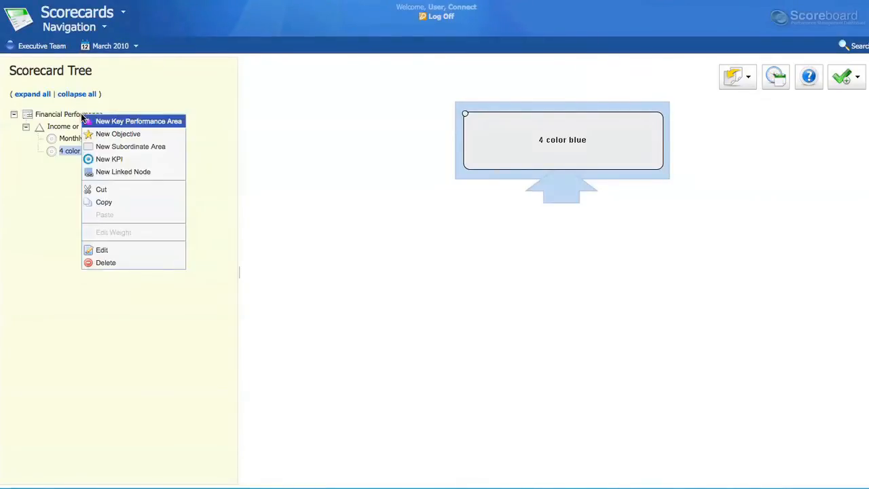
click(104, 203)
click(42, 46)
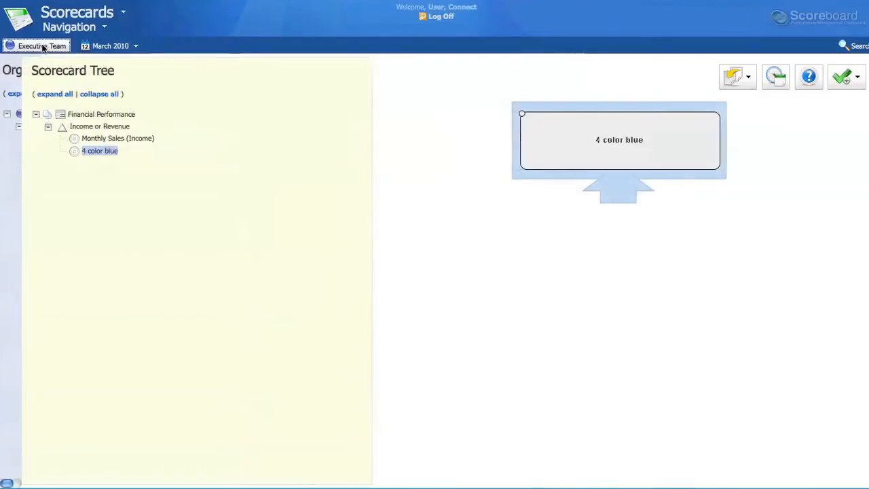
click(62, 126)
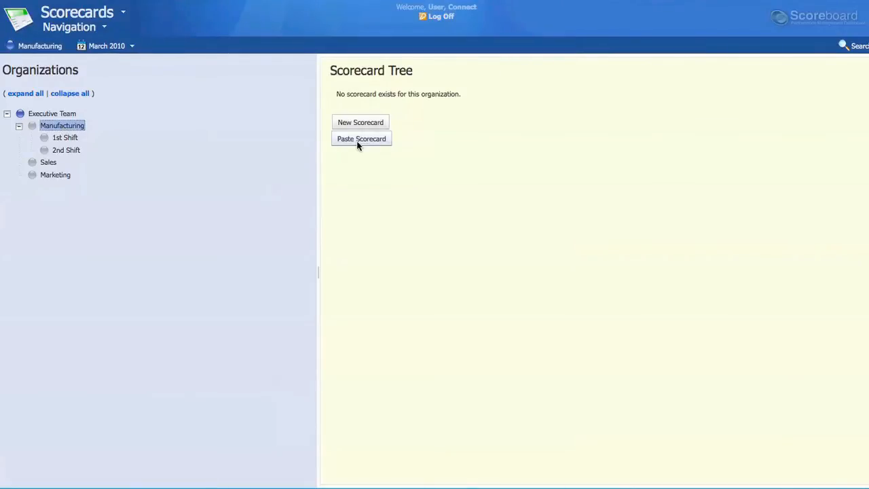
click(360, 139)
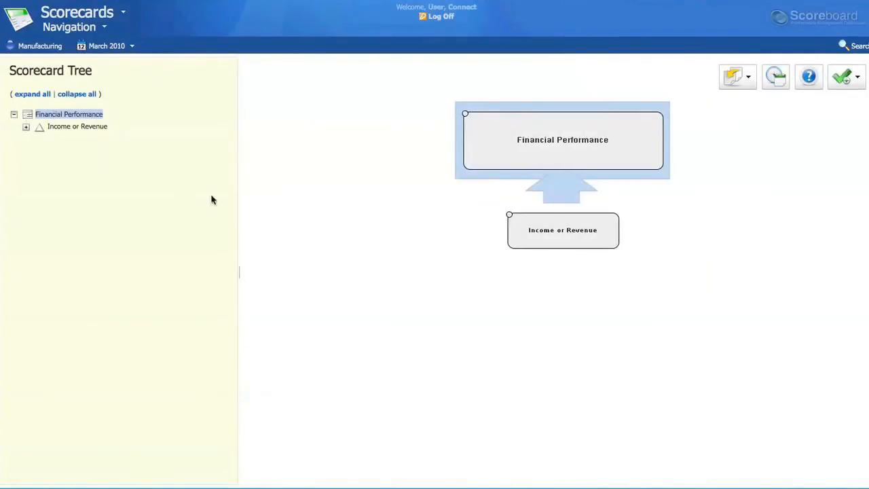
click(26, 126)
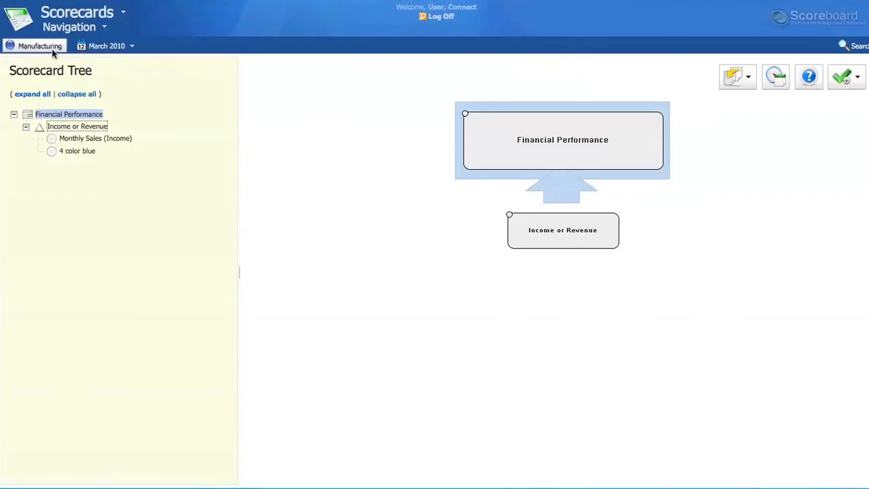
click(52, 48)
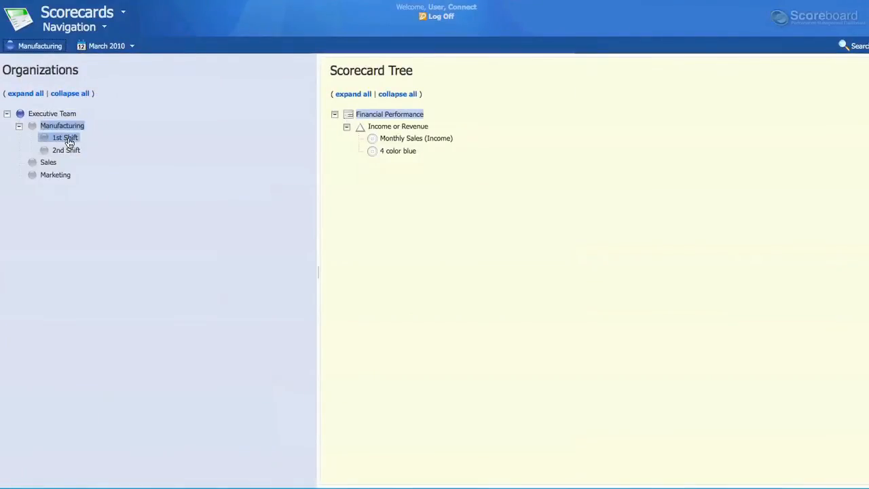